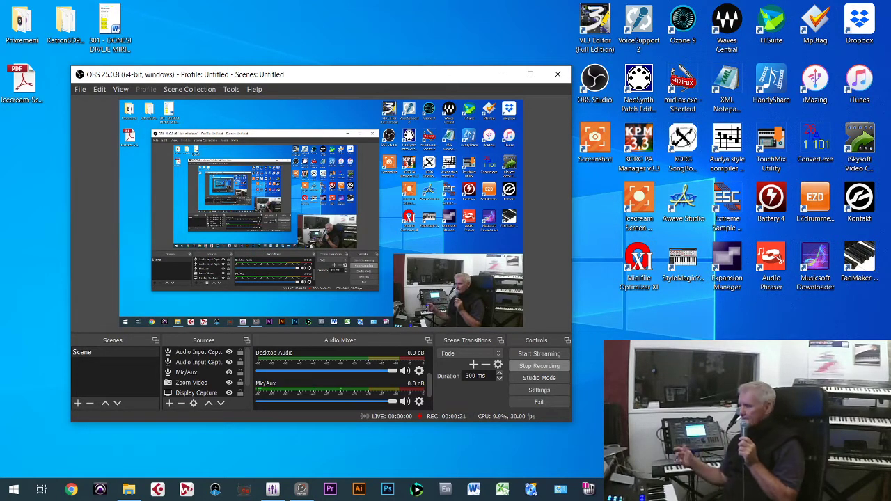
Step: Minimize the OBS Studio window to reveal the desktop while recording continues
left_click(505, 74)
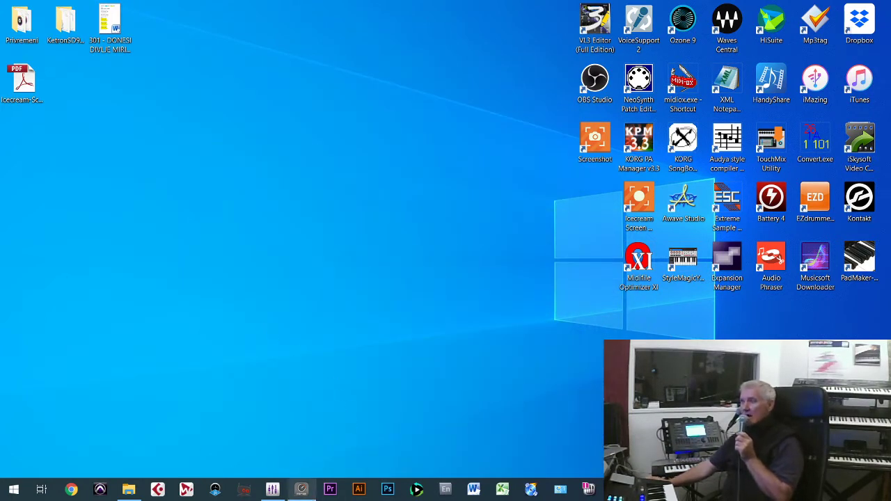
Step: Bring up the TotalMix FX mixer from the taskbar and nudge it slightly up-left
mouse_move(302, 489)
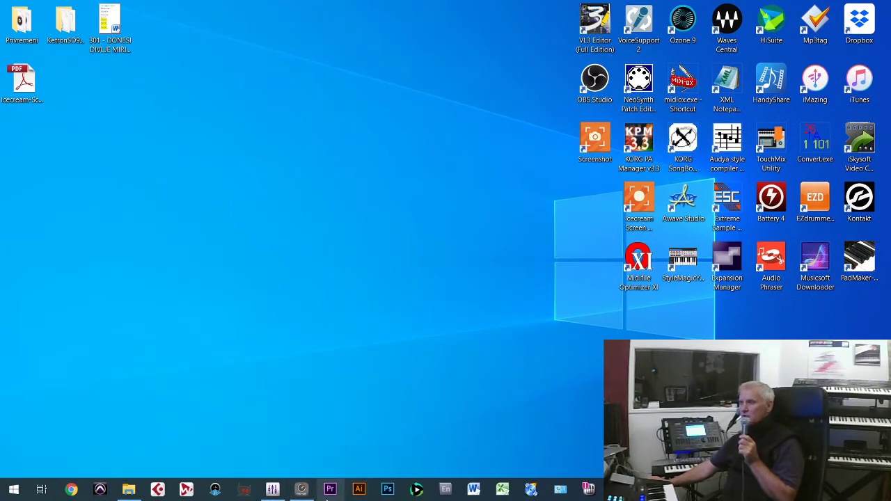
left_click(301, 490)
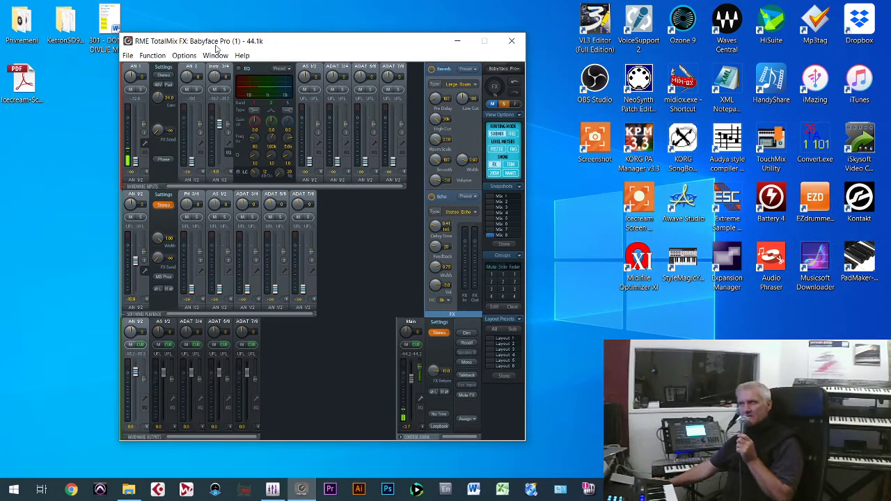
left_click_drag(358, 49, 347, 41)
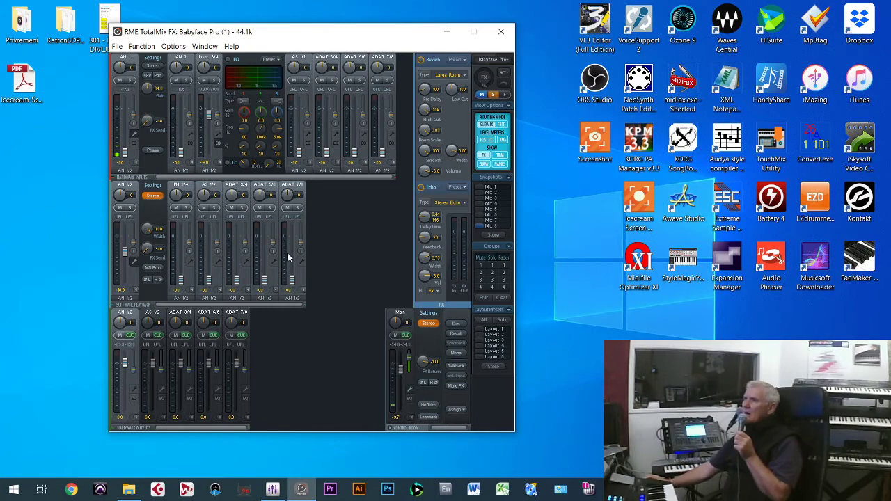
mouse_move(316, 36)
left_mouse_down()
mouse_move(313, 58)
mouse_move(324, 52)
left_mouse_up()
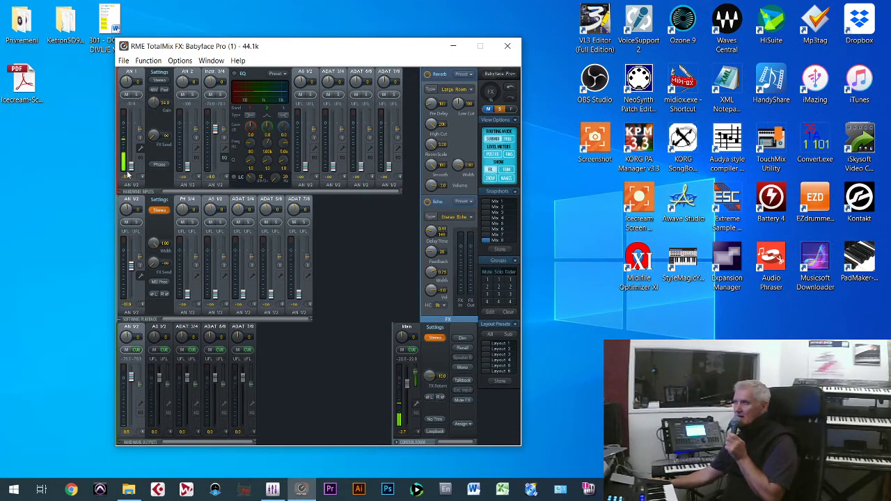
Step: Test the AN 1 microphone fader by raising it, then pulling it back down
left_click_drag(133, 152, 134, 140)
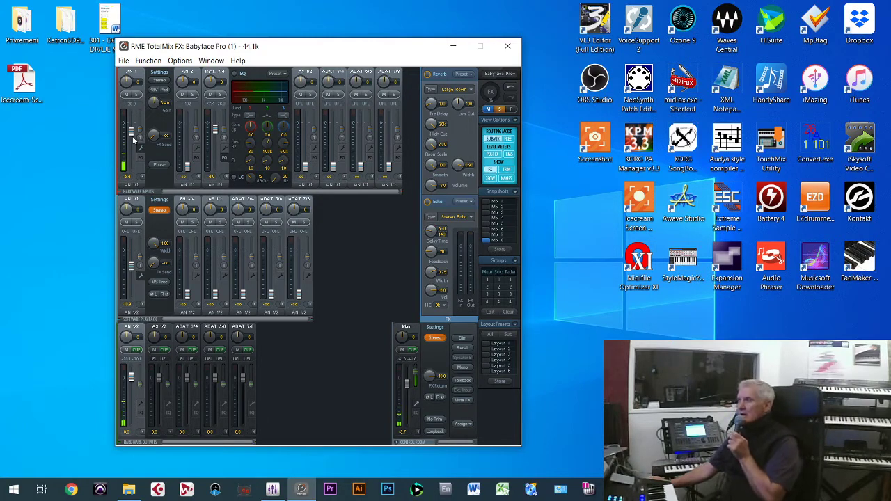
left_click_drag(134, 140, 142, 190)
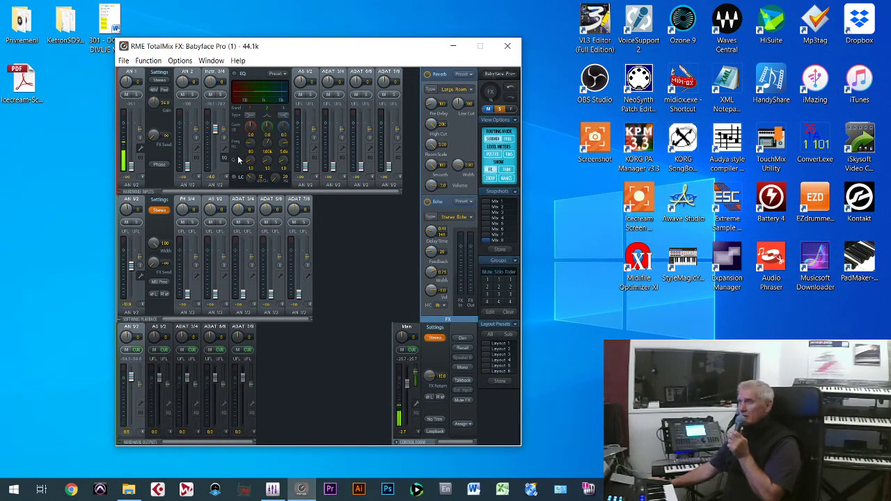
left_click(91, 121)
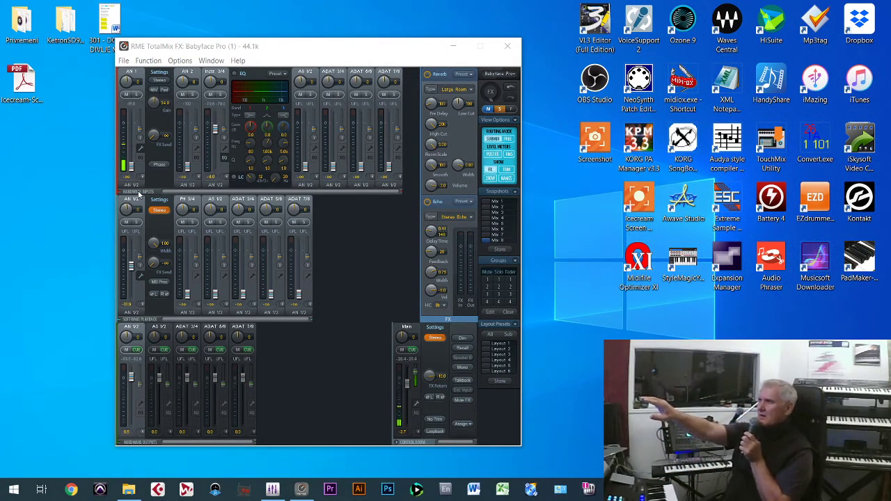
Step: Close the Instr 3/4 EQ, the AN 1 settings and the reverb/echo FX panel
left_click(224, 157)
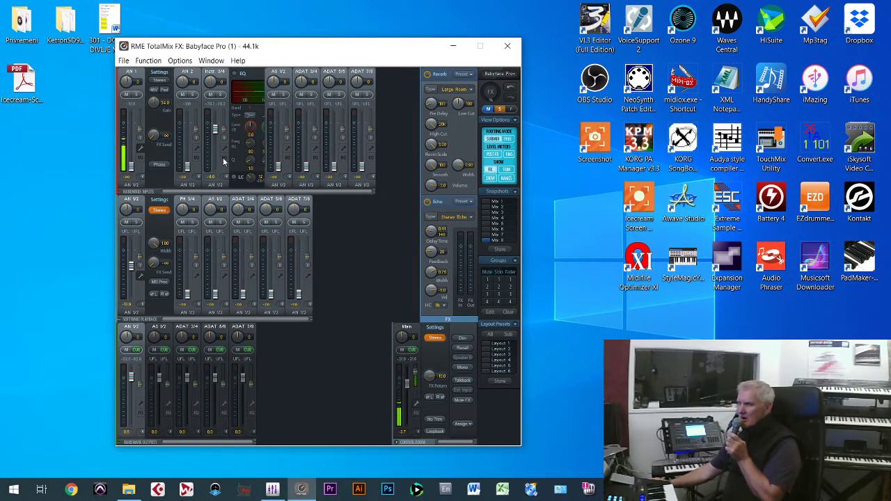
left_click(141, 150)
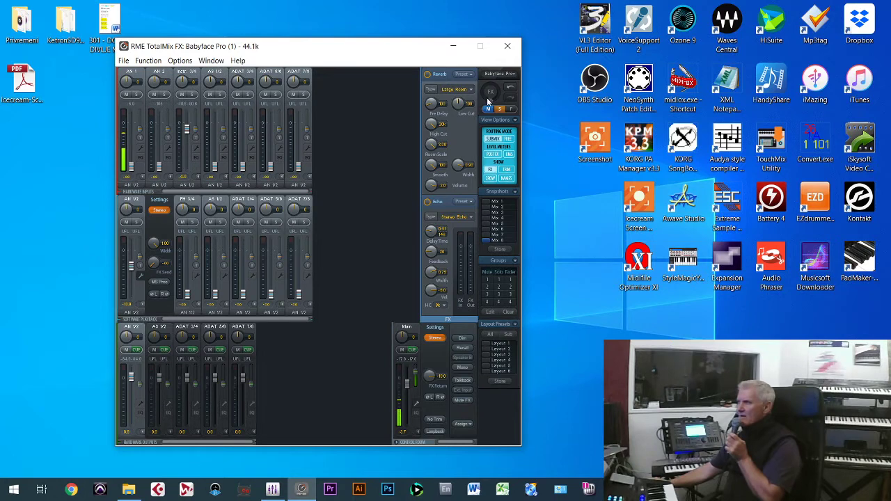
left_click(491, 94)
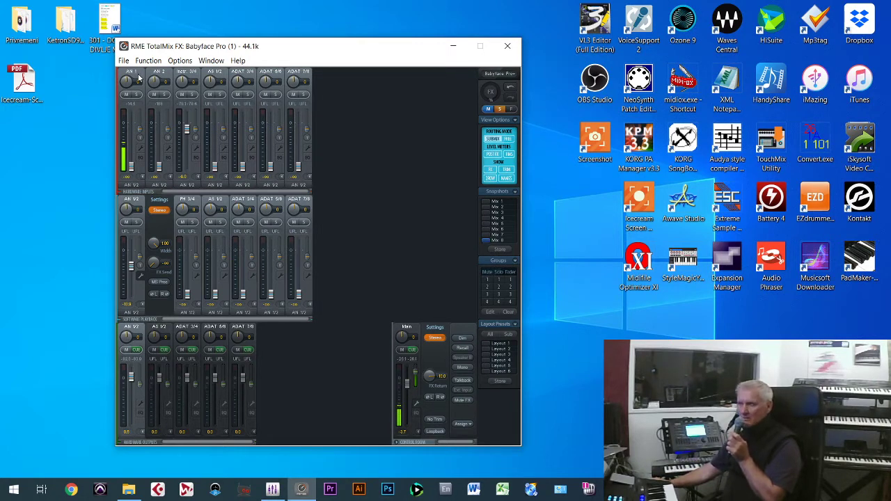
Step: Set AN 1 gain to 34.0 with an FX send, then ride its fader up and down
left_click(142, 150)
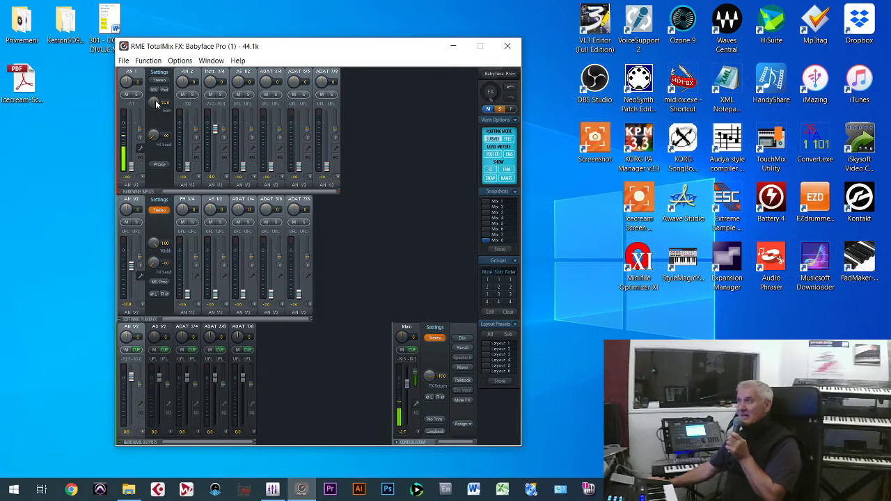
mouse_move(152, 104)
left_mouse_down()
mouse_move(148, 119)
mouse_move(148, 99)
left_mouse_up()
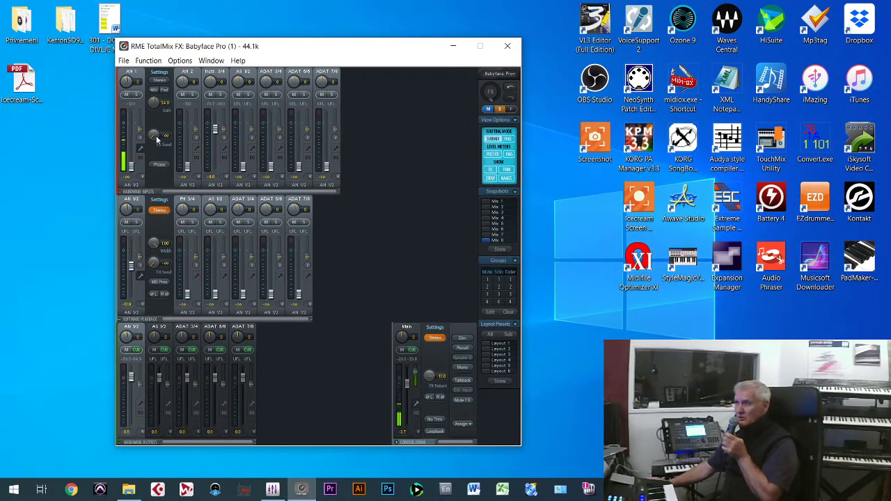
left_click_drag(158, 139, 139, 122)
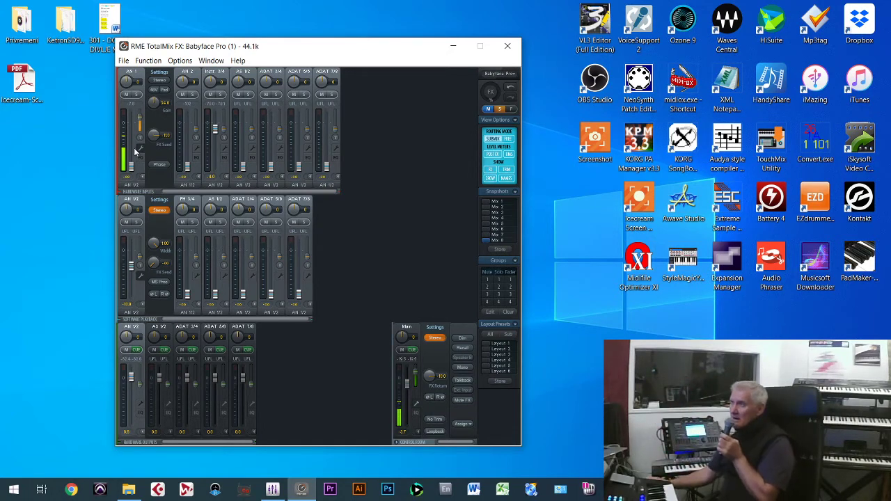
left_click_drag(131, 167, 132, 123)
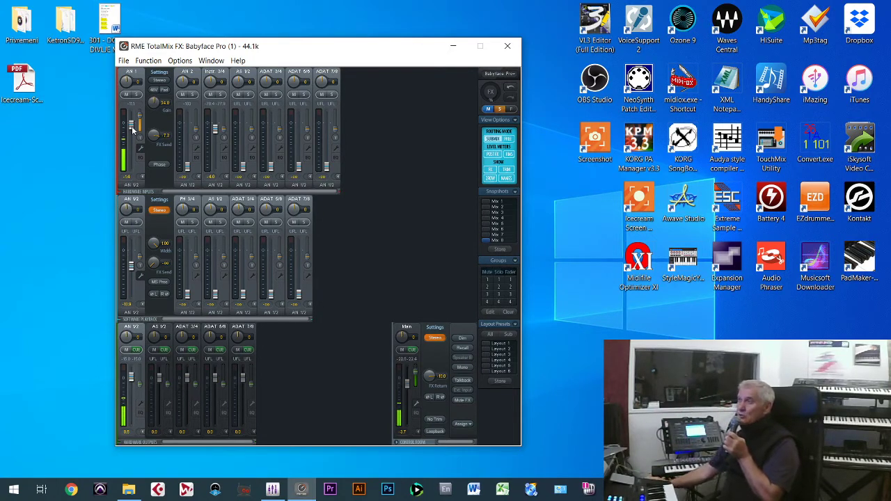
left_click_drag(132, 130, 126, 195)
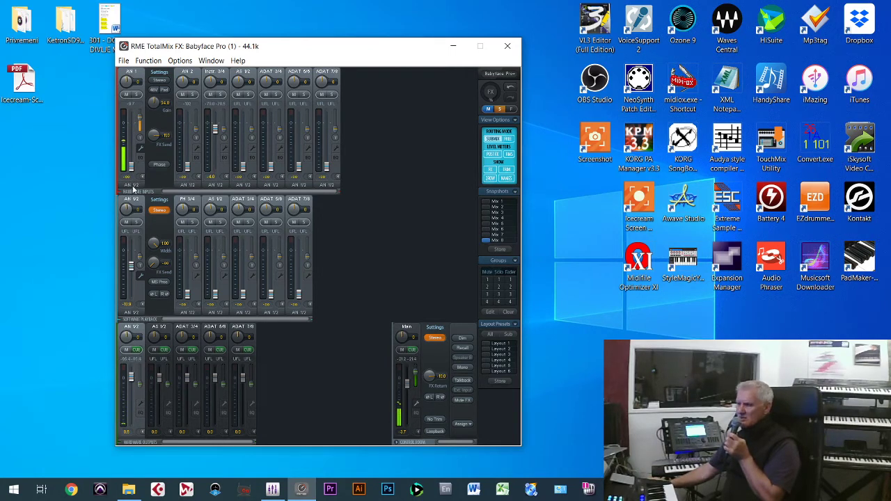
Step: In the AN 1/2 output mix, raise AN 1 to 0.0 with FX send around 28
left_click(134, 187)
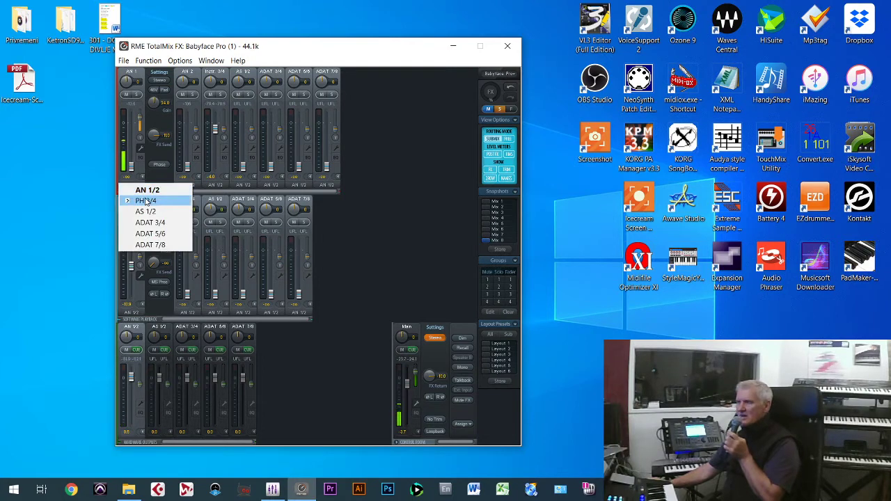
left_click(146, 202)
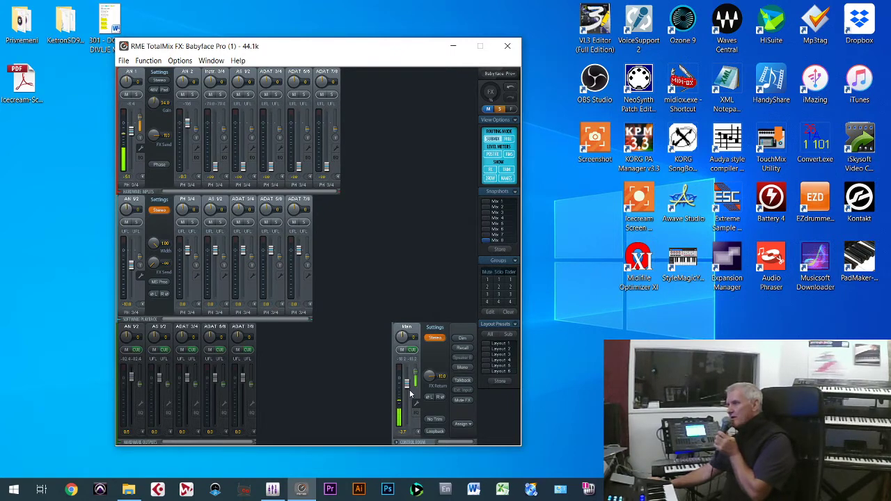
left_click(135, 185)
left_click(139, 187)
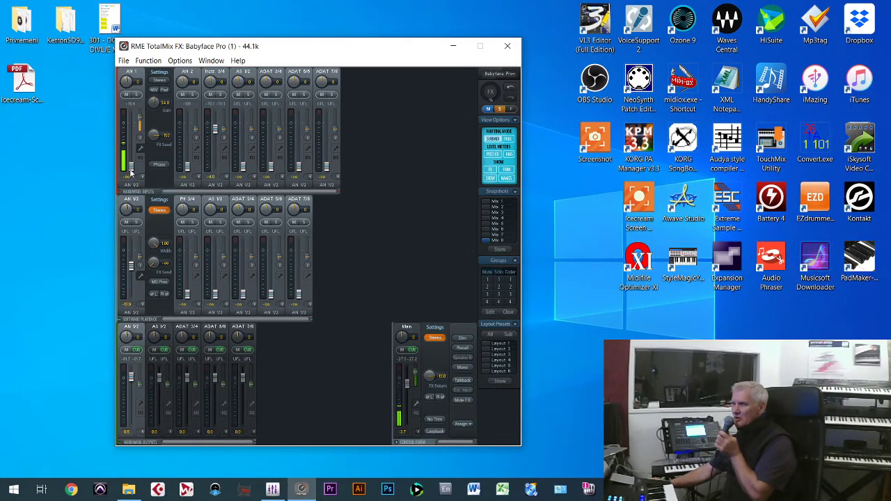
left_click_drag(131, 171, 133, 131)
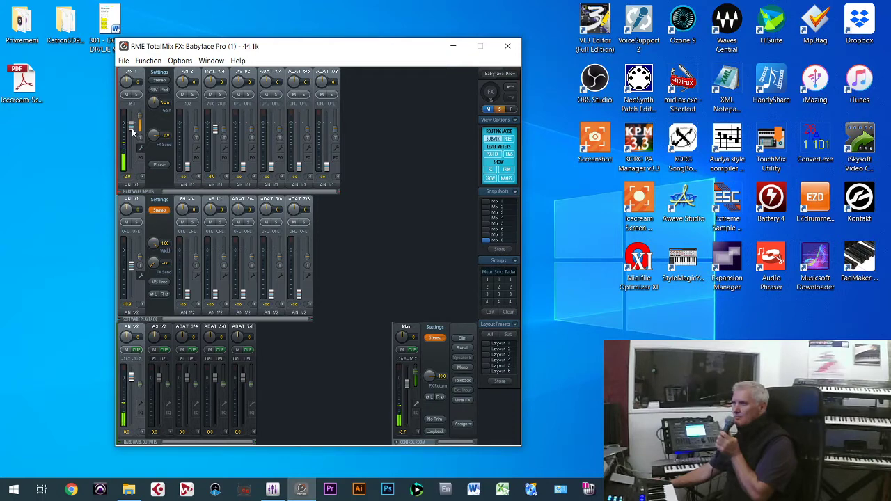
scroll(141, 129, "down", 5)
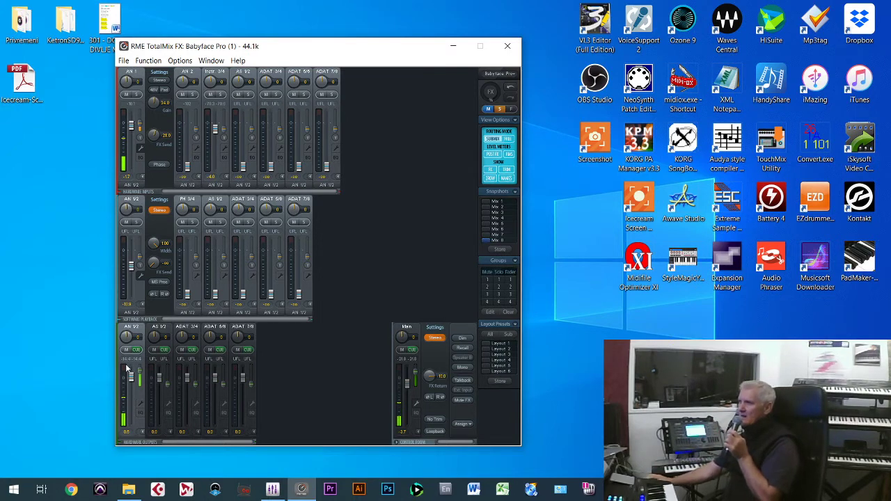
left_click(492, 90)
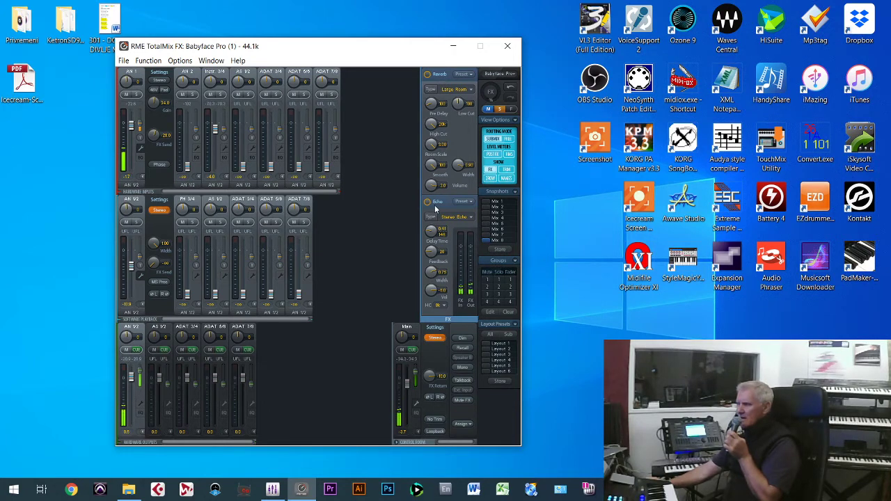
left_click(466, 74)
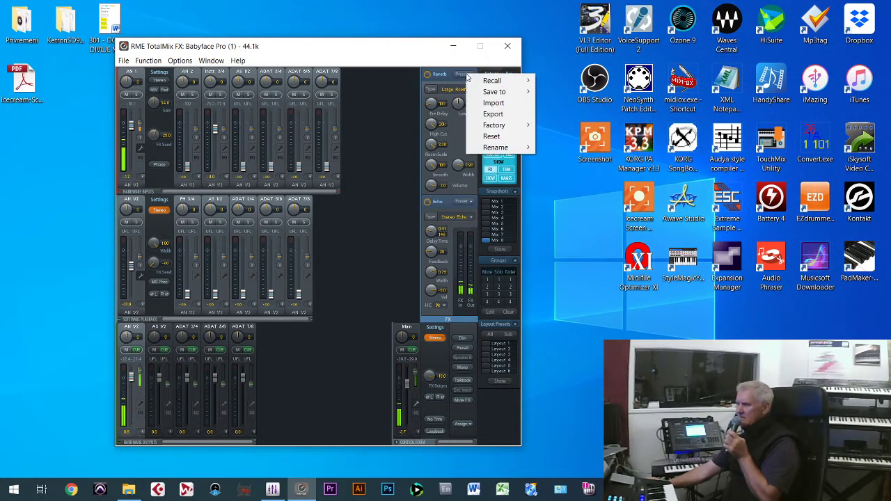
mouse_move(481, 82)
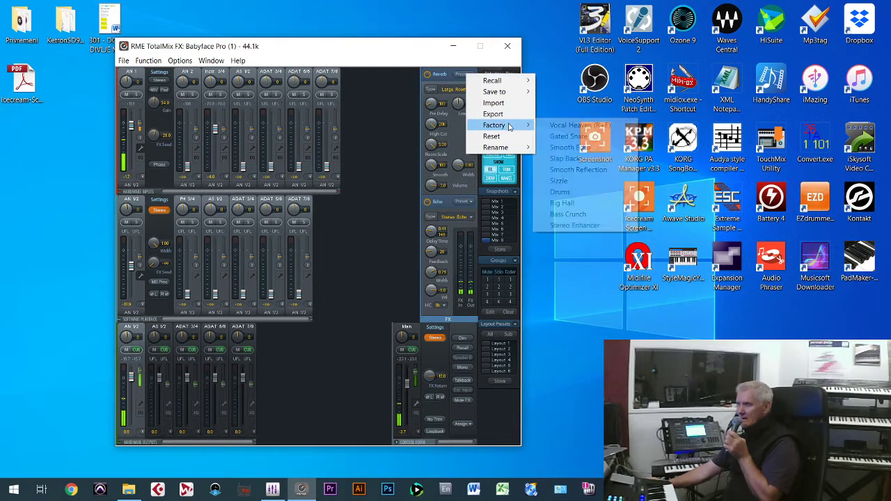
mouse_move(509, 125)
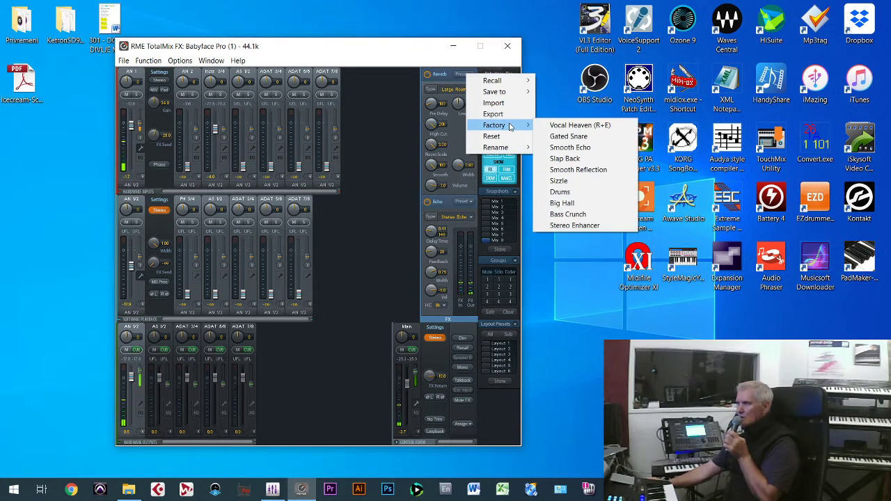
mouse_move(508, 93)
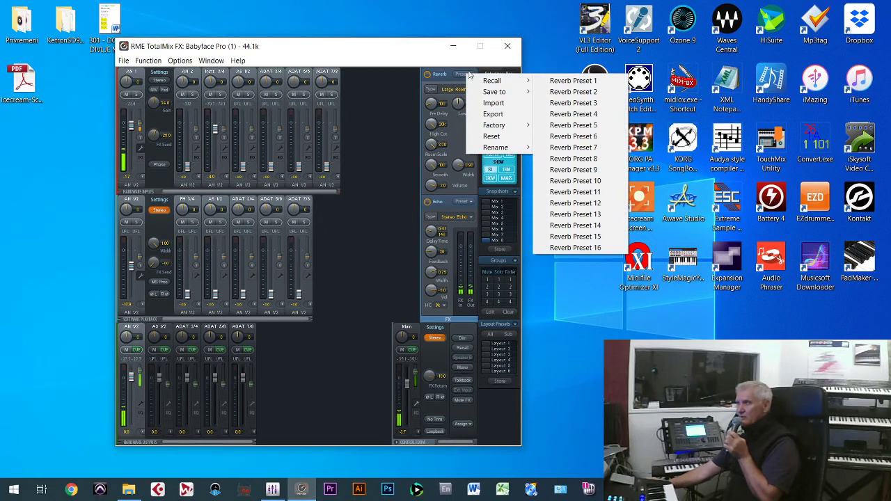
left_click(388, 56)
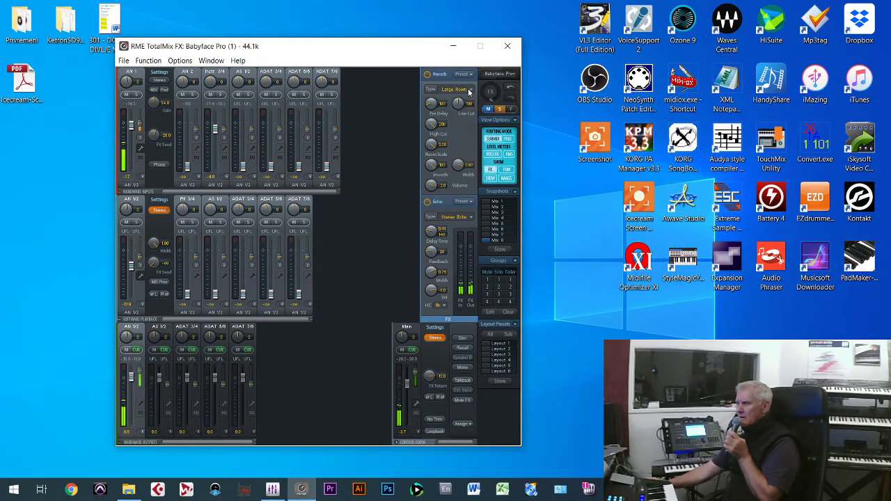
left_click(469, 92)
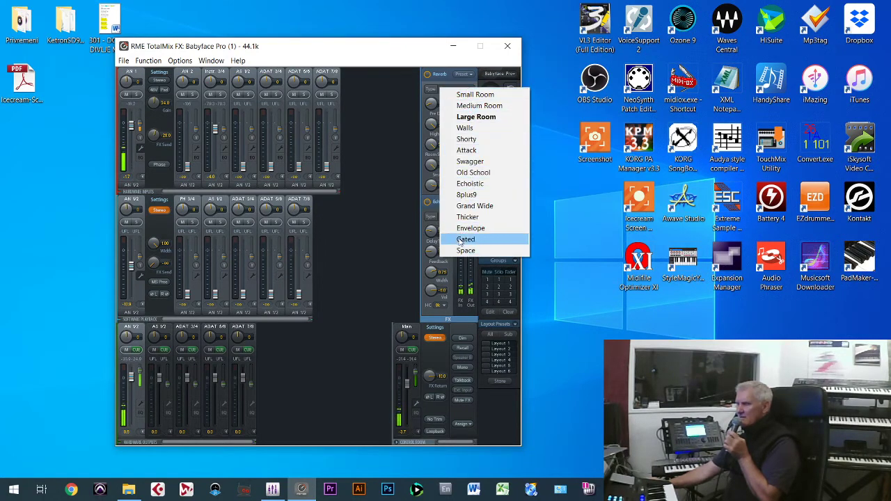
left_click(434, 92)
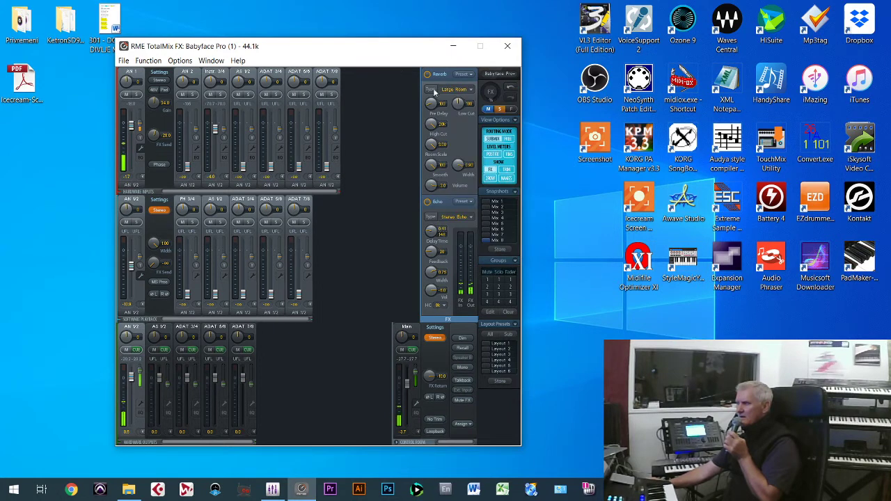
left_click(464, 205)
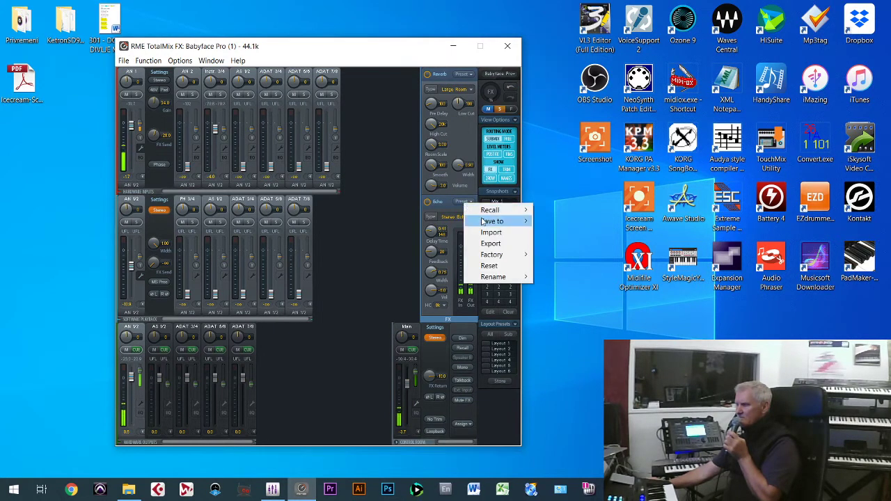
mouse_move(523, 255)
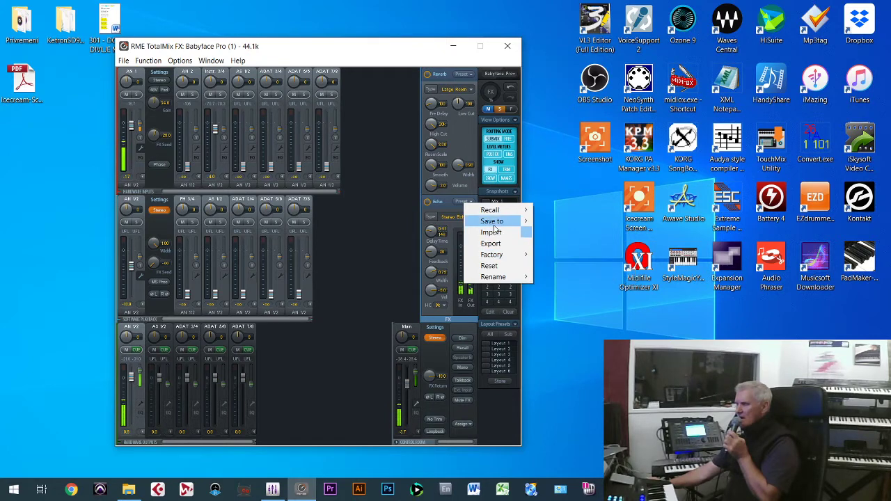
mouse_move(496, 227)
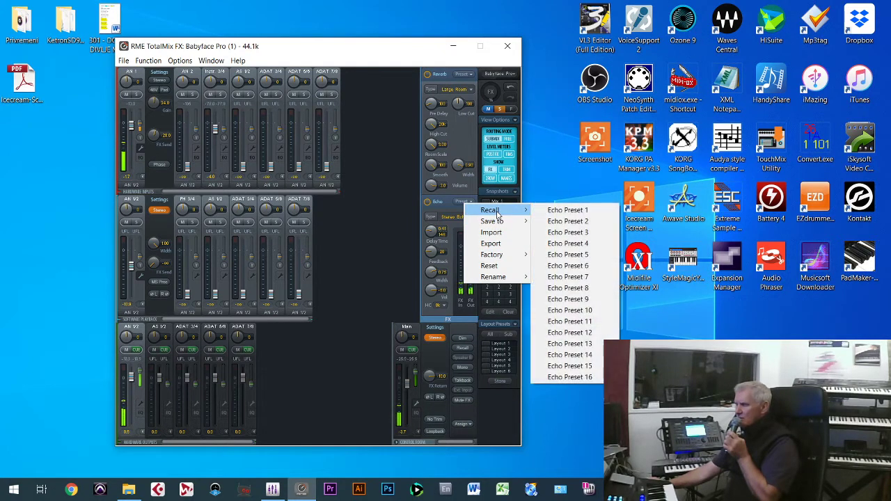
left_click(369, 171)
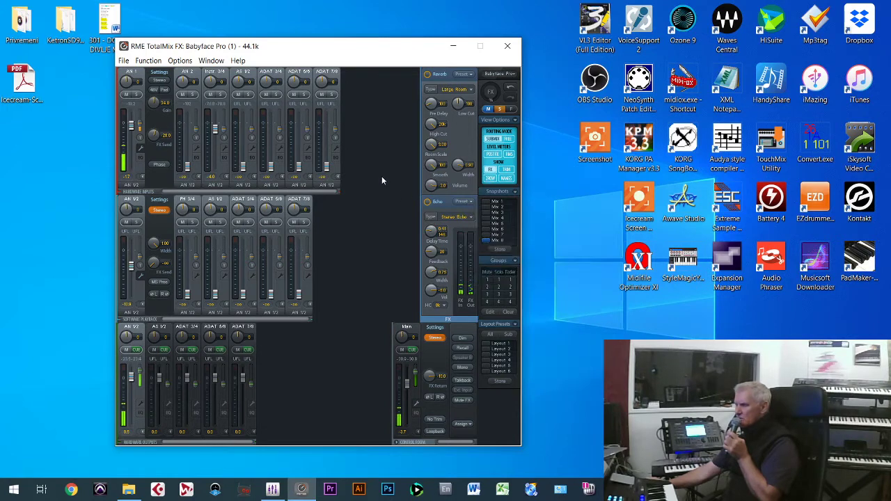
left_click(462, 218)
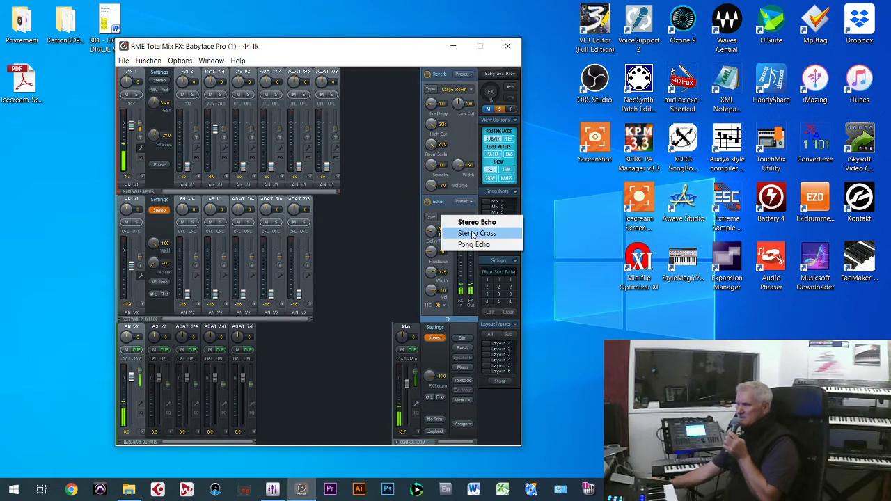
left_click(473, 235)
left_click(462, 202)
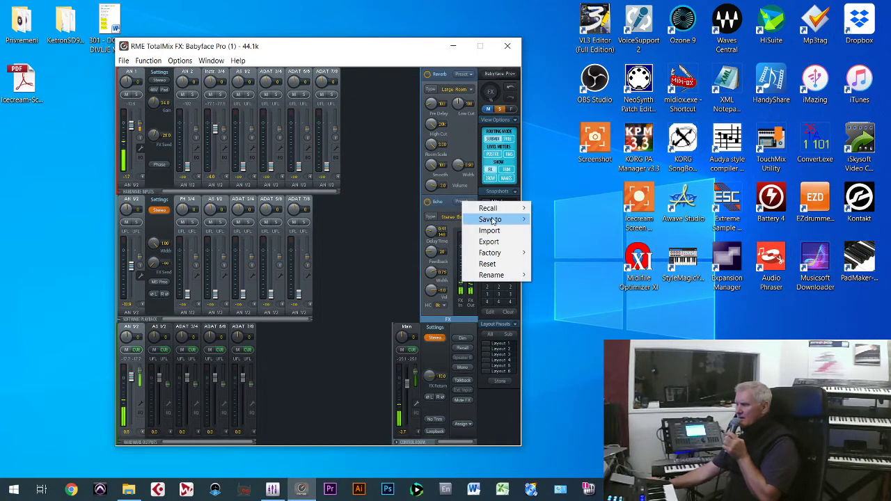
left_click(400, 213)
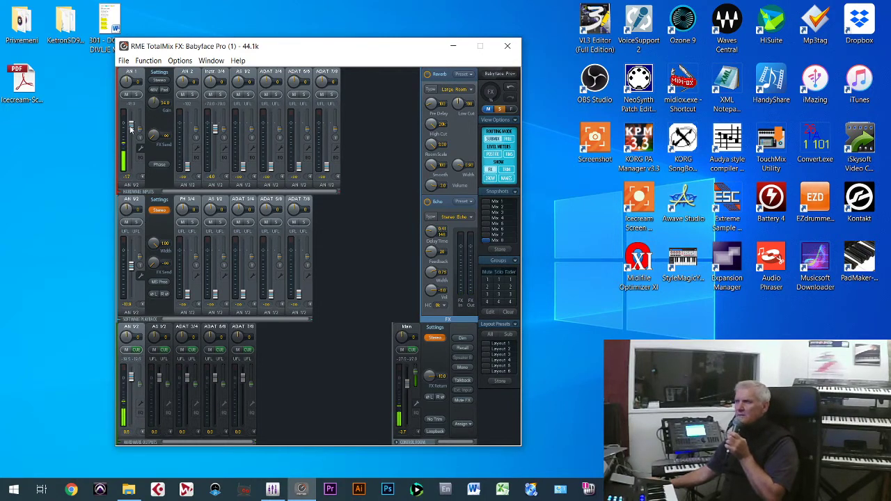
Step: Lower the AN 1 fader slightly and show its three-band EQ with low cut
mouse_move(136, 133)
left_mouse_down()
mouse_move(136, 180)
mouse_move(130, 137)
left_mouse_up()
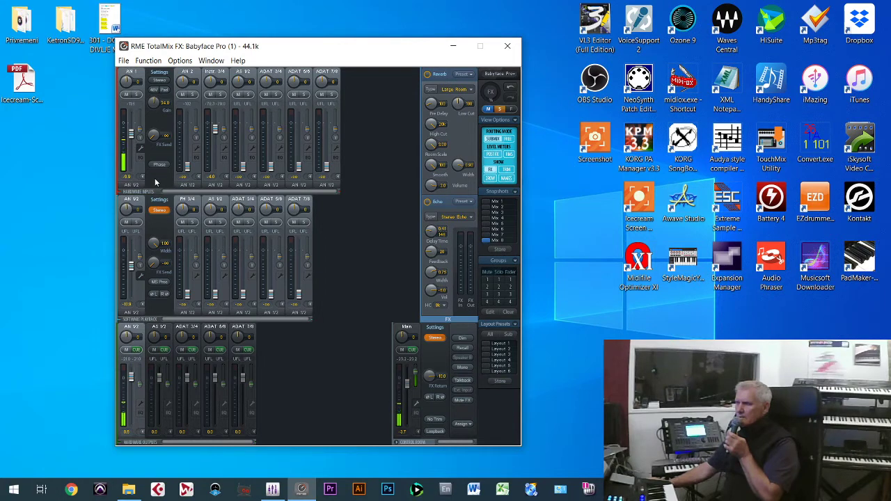
left_click(141, 159)
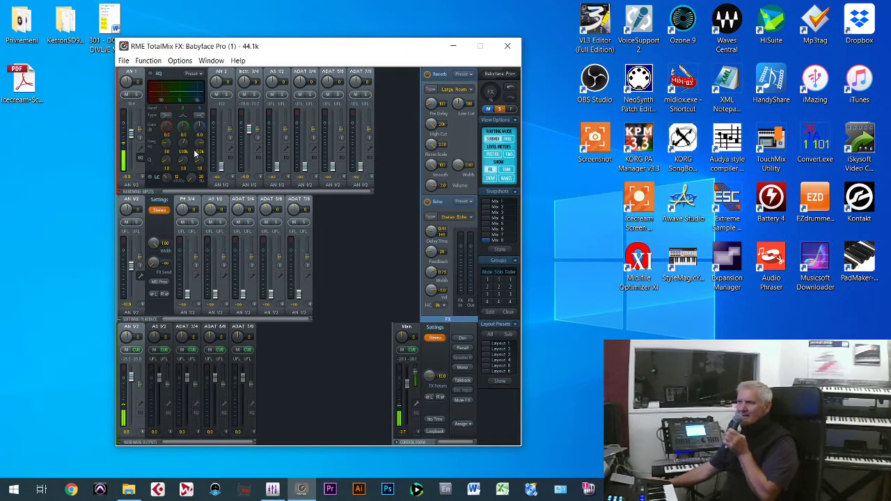
Step: Hide the AN 1 EQ and split Instr 3/4 into mono Instr. 3 and Instr. 4
left_click(140, 161)
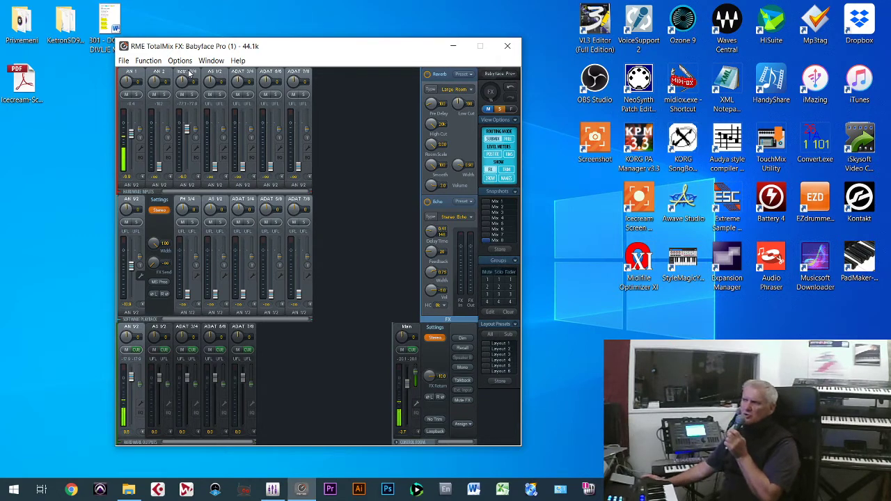
left_click(197, 152)
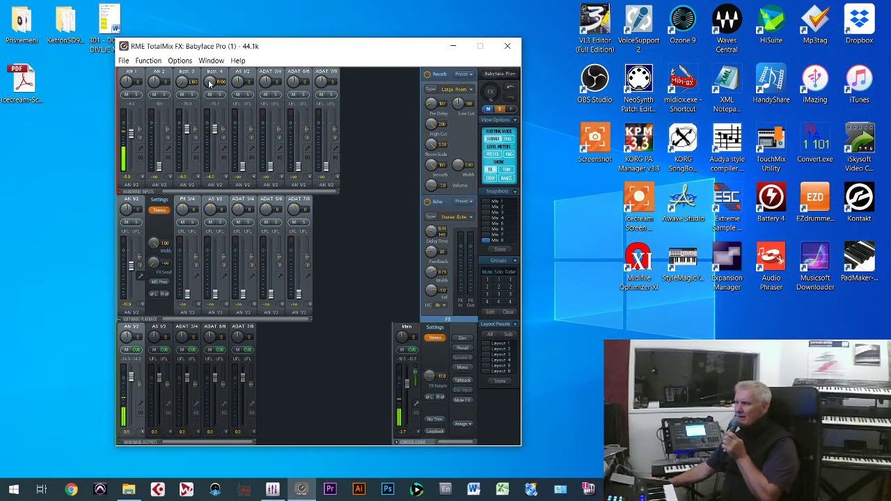
Step: Inspect the mono Instr. 3 and Instr. 4 settings, then rejoin them as a stereo pair
left_click(201, 150)
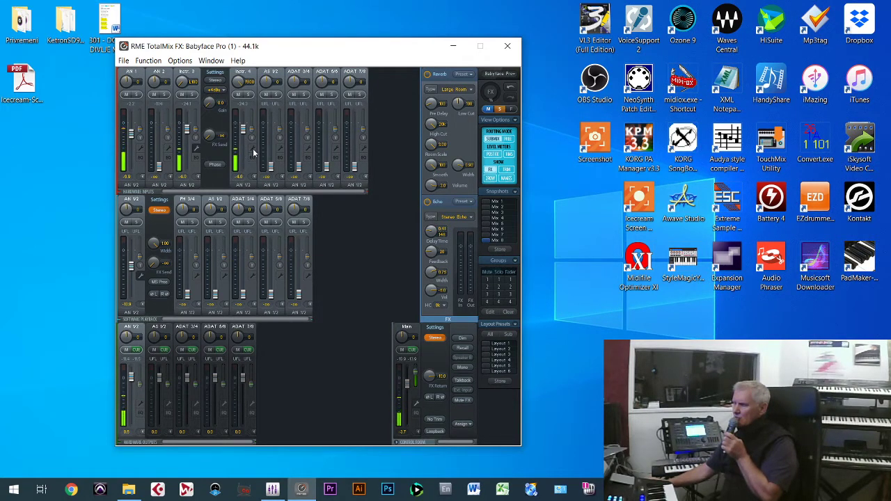
left_click(254, 151)
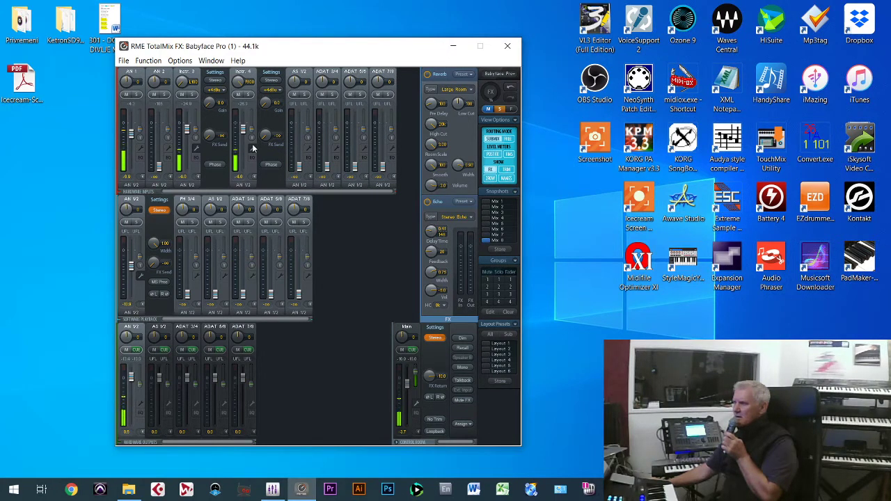
left_click(253, 148)
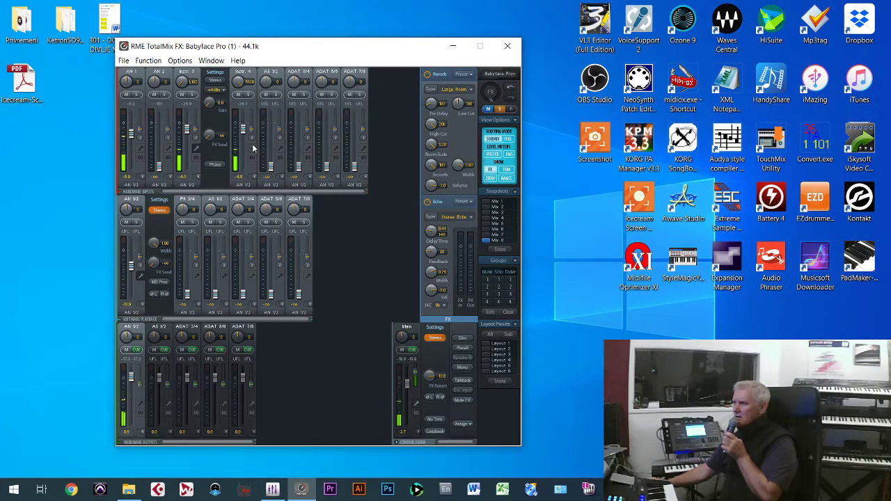
left_click(216, 82)
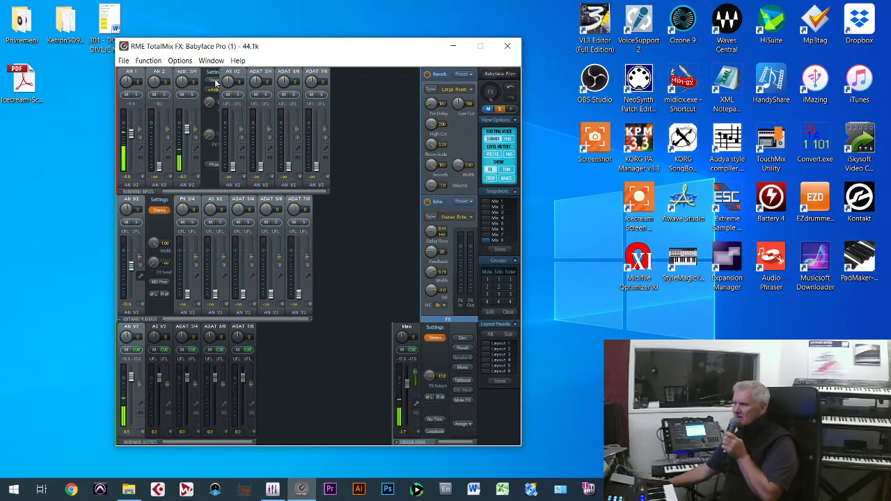
Step: Show the Instr. 3/4 settings panel and keep its input level at +4dBu
left_click(197, 149)
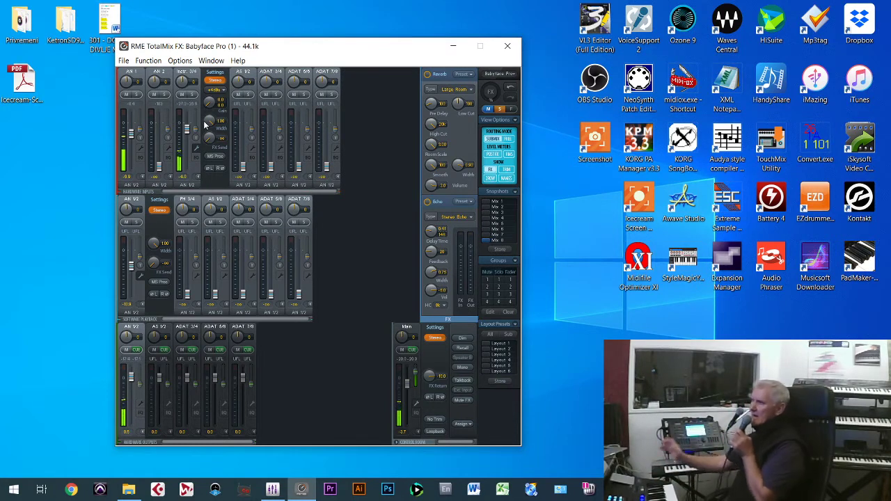
left_click(194, 159)
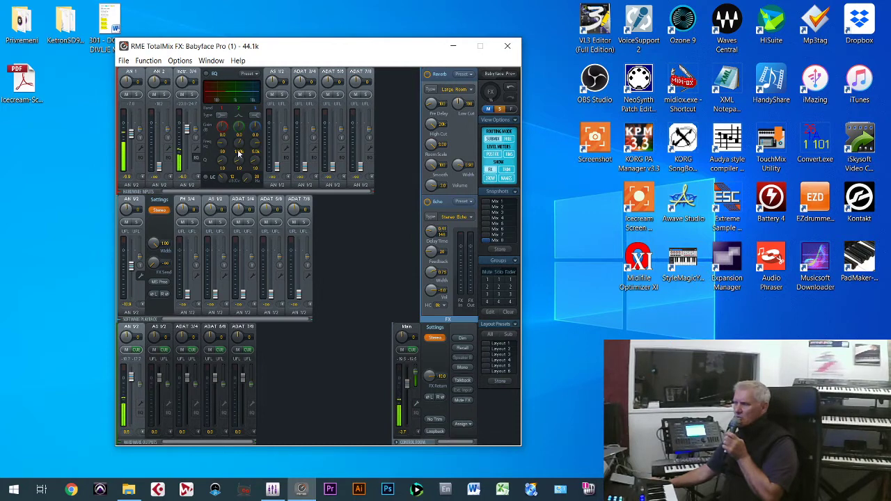
left_click(197, 149)
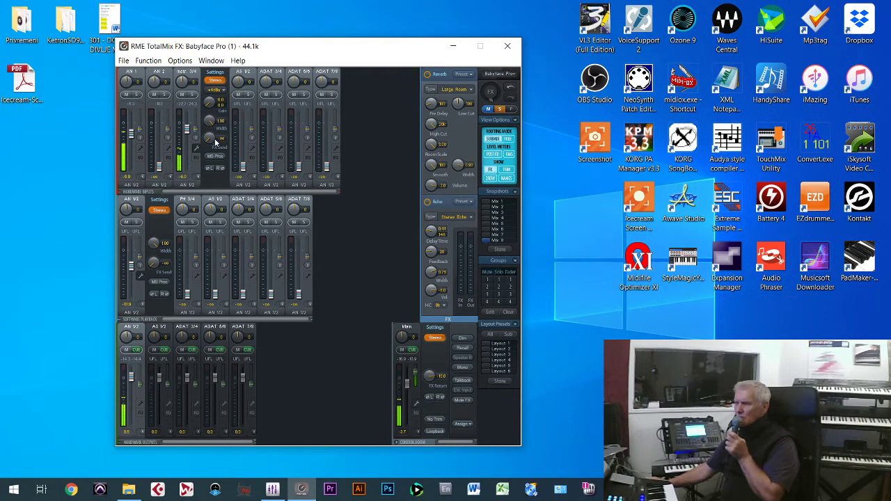
left_click(223, 90)
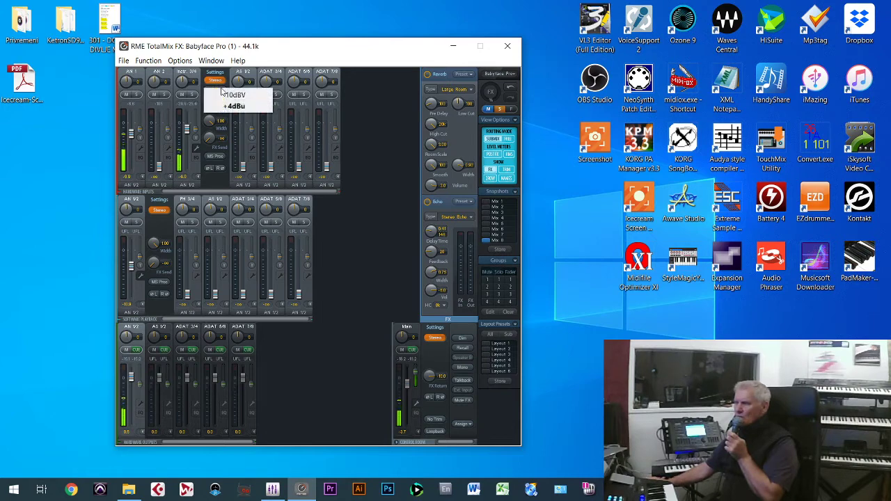
left_click(298, 55)
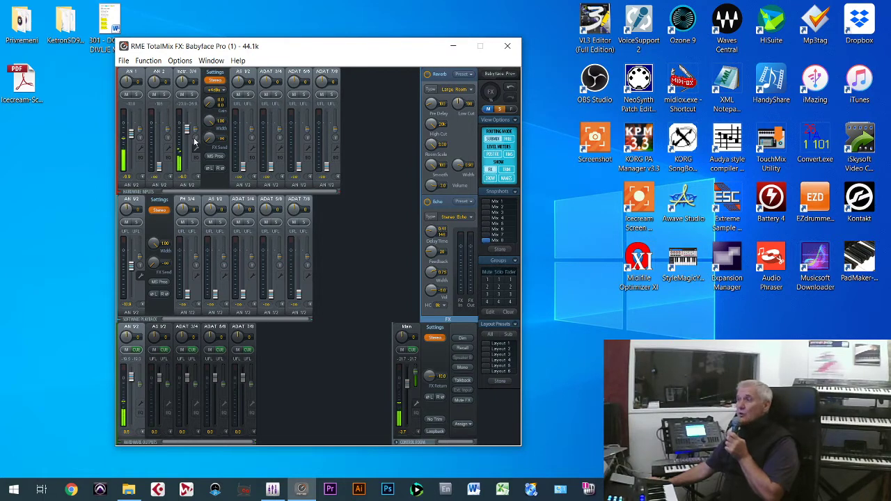
left_click(134, 186)
Step: Switch the edited submix to PH 3/4, back to AN 1/2, then PH 3/4 again
left_click(150, 200)
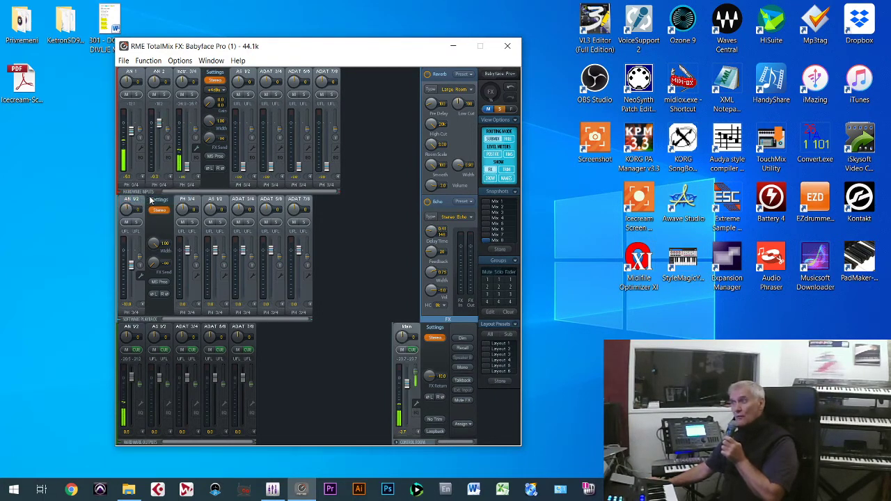
left_click(133, 186)
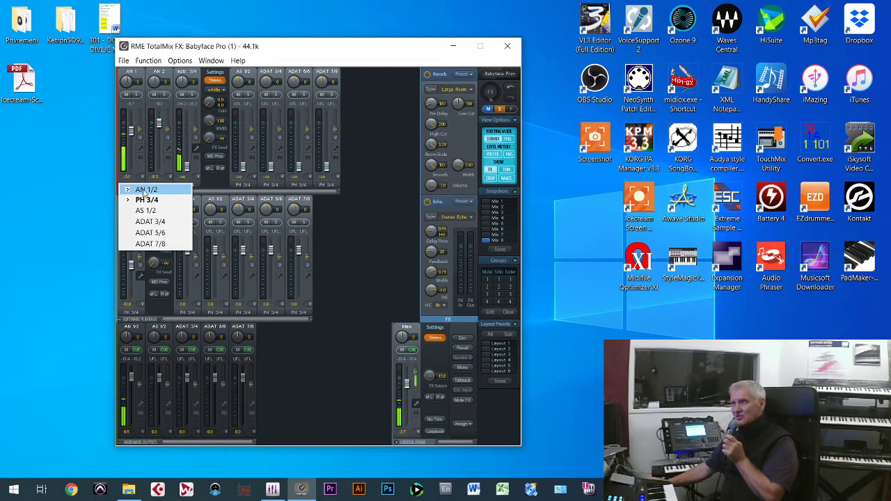
left_click(143, 190)
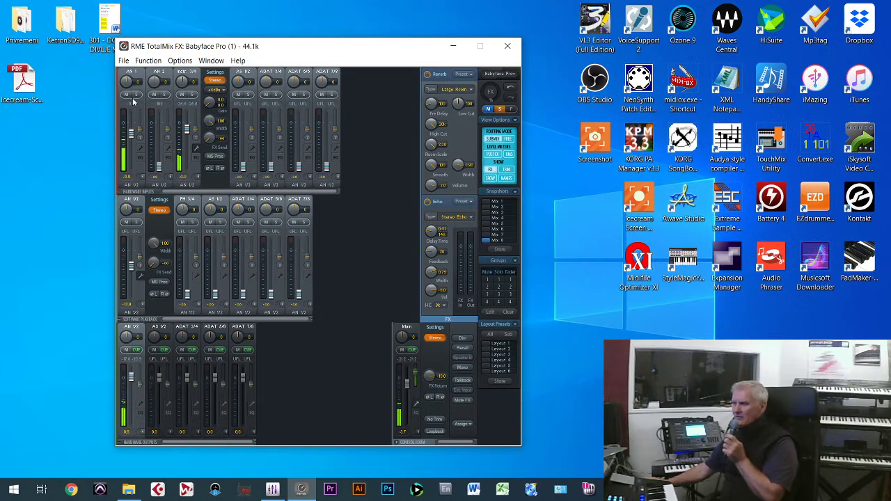
left_click(136, 186)
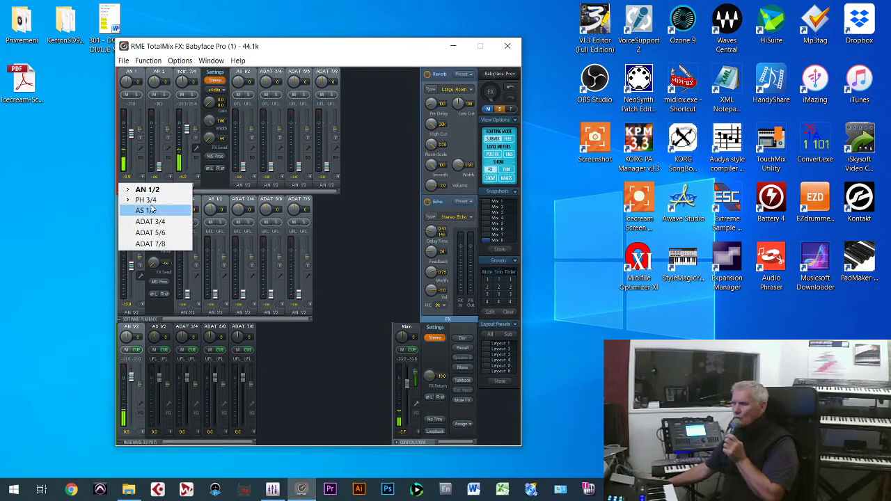
left_click(153, 201)
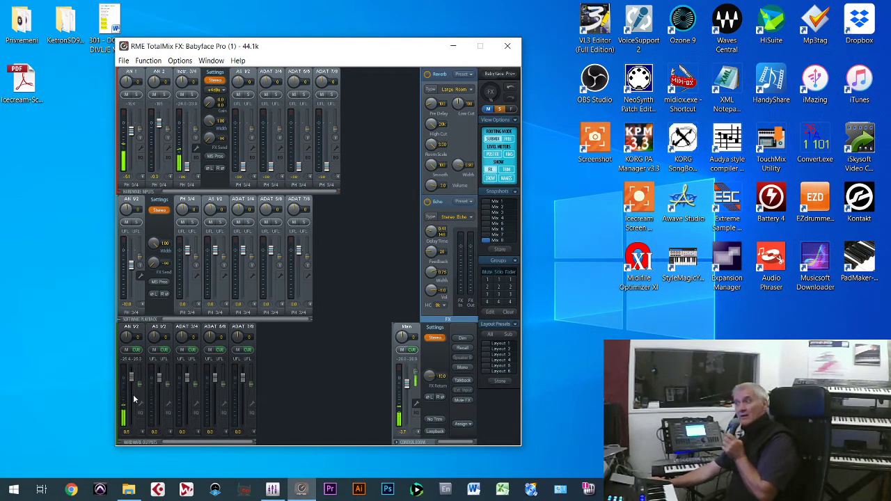
left_click(126, 185)
Step: Route the input channels back to the AN 1/2 submix and store the mix as snapshot Mix 8
left_click(134, 190)
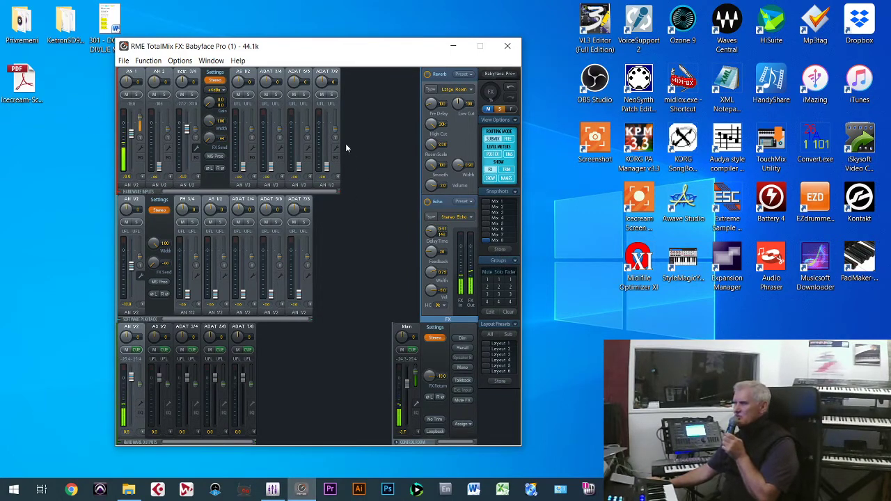
left_click(504, 250)
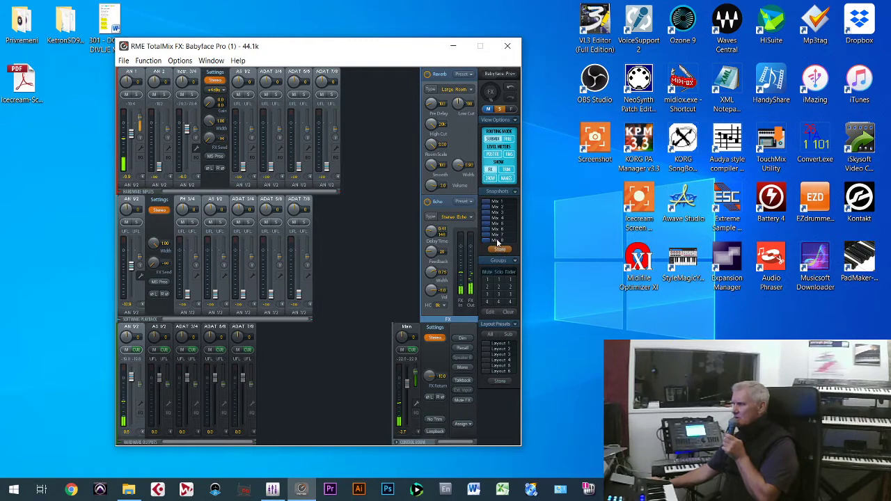
left_click(488, 241)
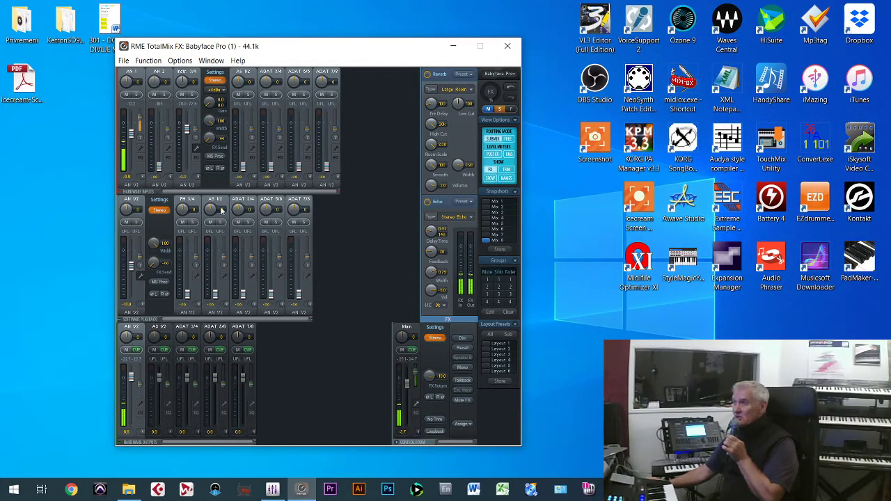
Step: Show the AN 1 and AN 2 settings and the Instr. 3/4 EQ, then store as Mix 8
left_click(140, 149)
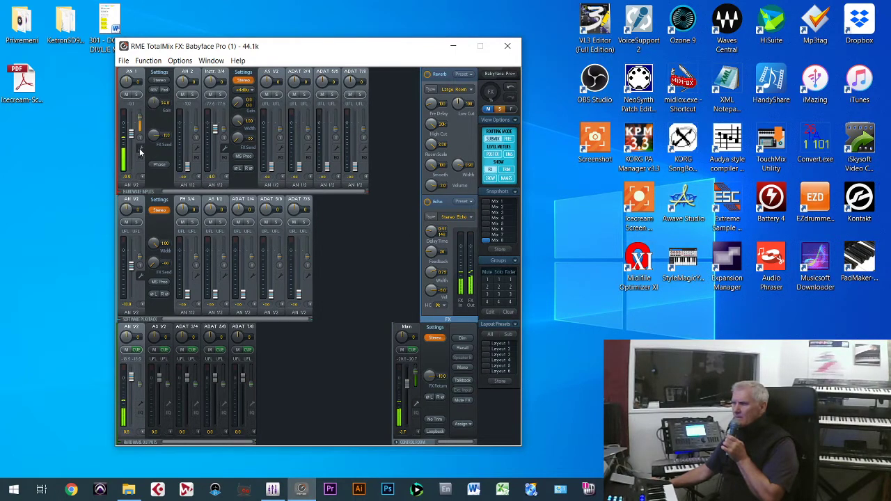
left_click(198, 148)
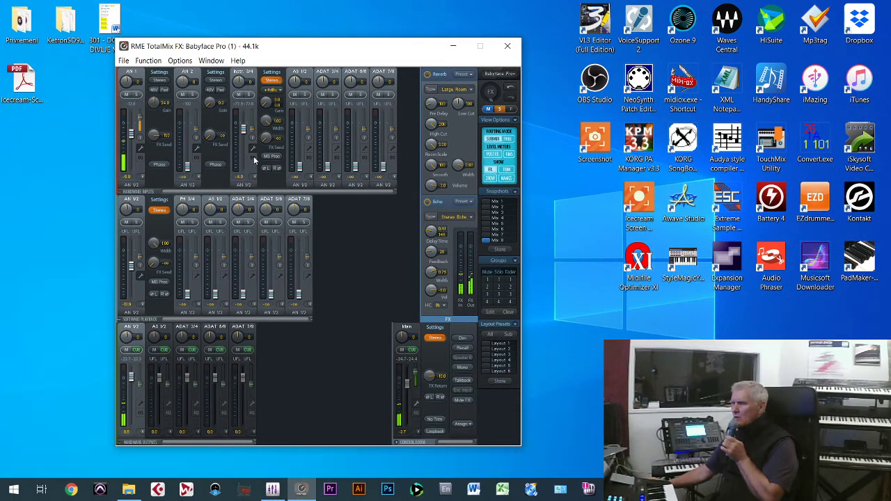
left_click(253, 159)
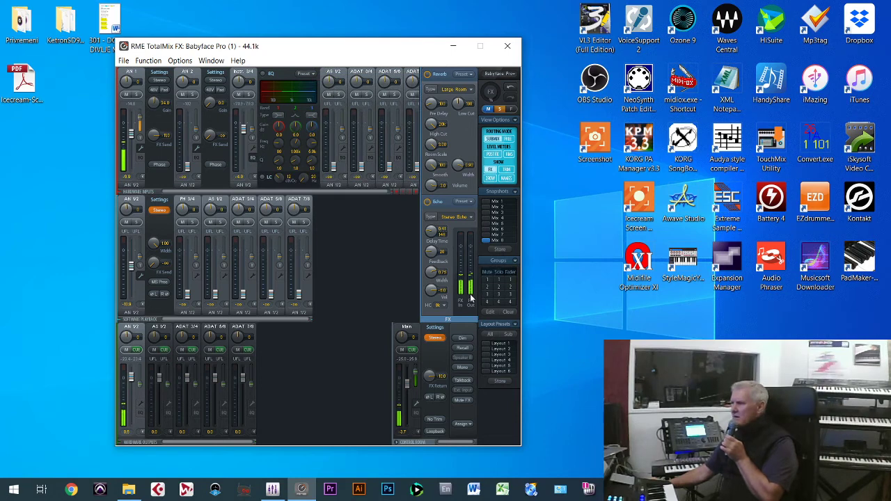
left_click(491, 248)
left_click(486, 241)
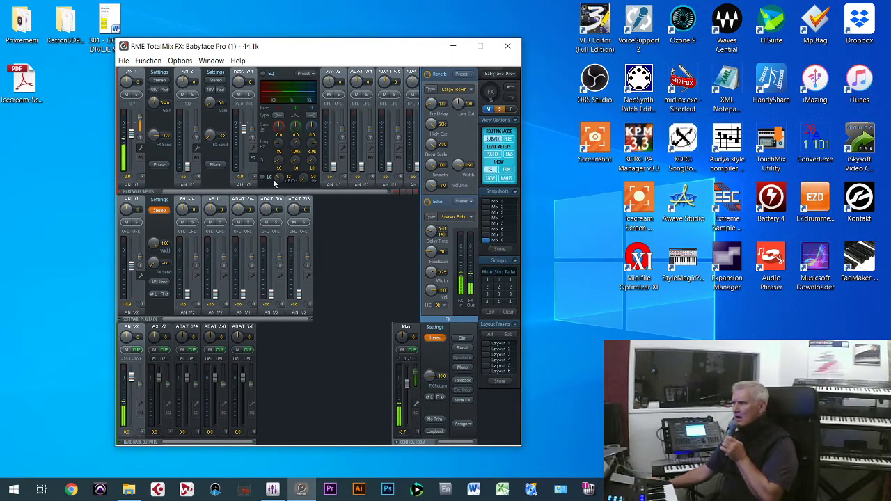
Step: Switch Instr. 3/4 from its EQ to its settings panel and store as snapshot Mix 7
left_click(254, 160)
left_click(252, 148)
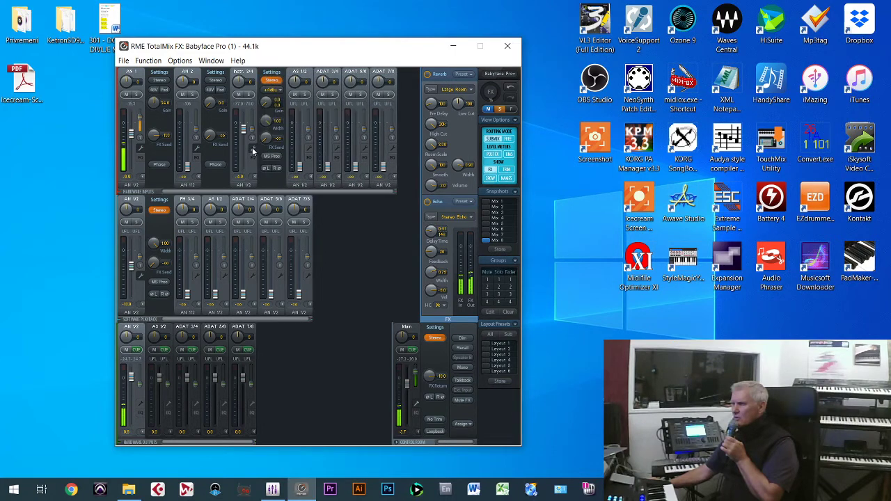
left_click(499, 248)
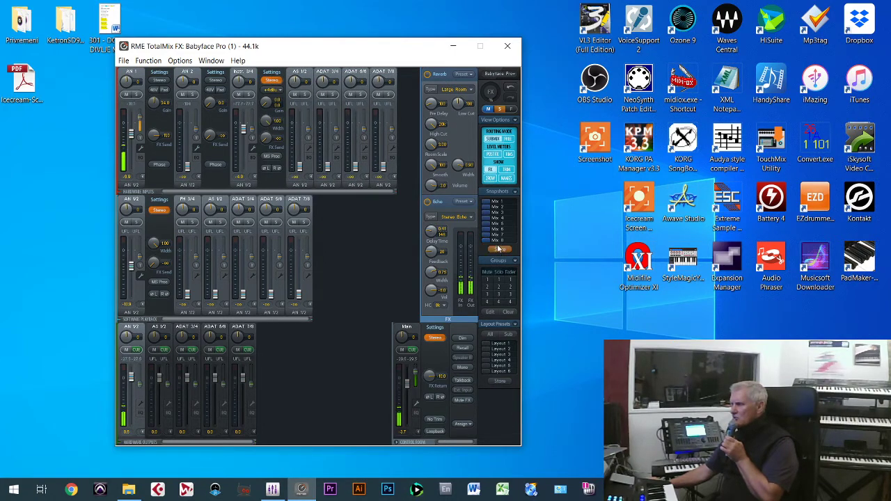
left_click(486, 236)
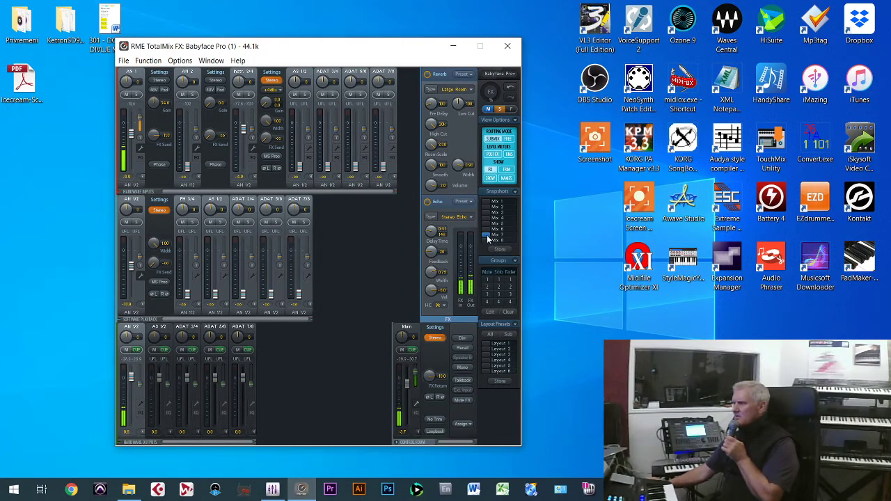
Step: Recall snapshot Mix 8, then bring OBS Studio forward and minimize the TotalMix FX window
left_click(487, 241)
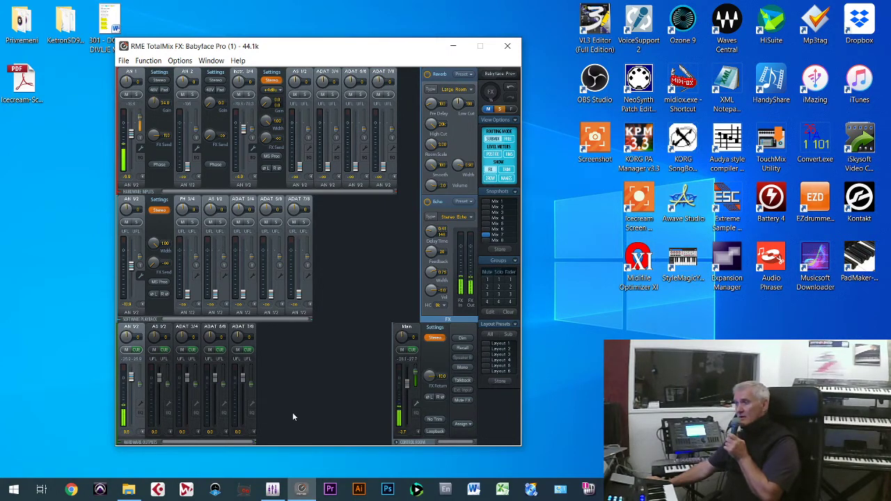
mouse_move(105, 491)
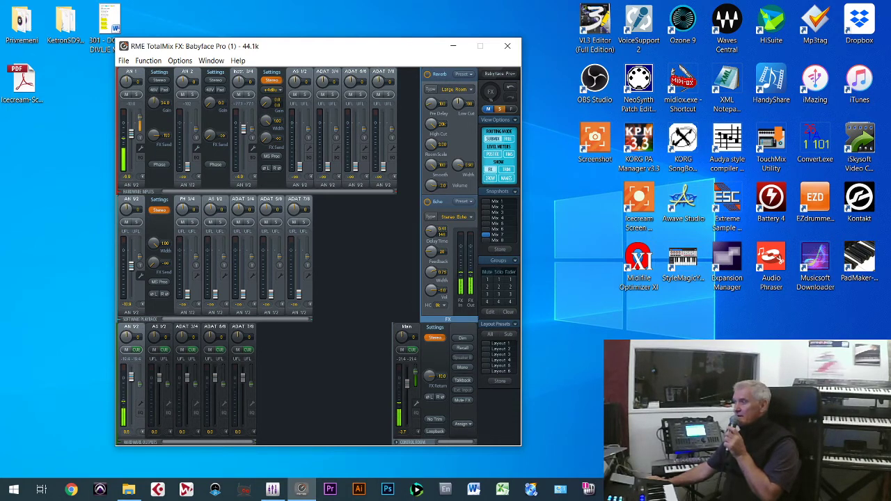
key("alt+Tab")
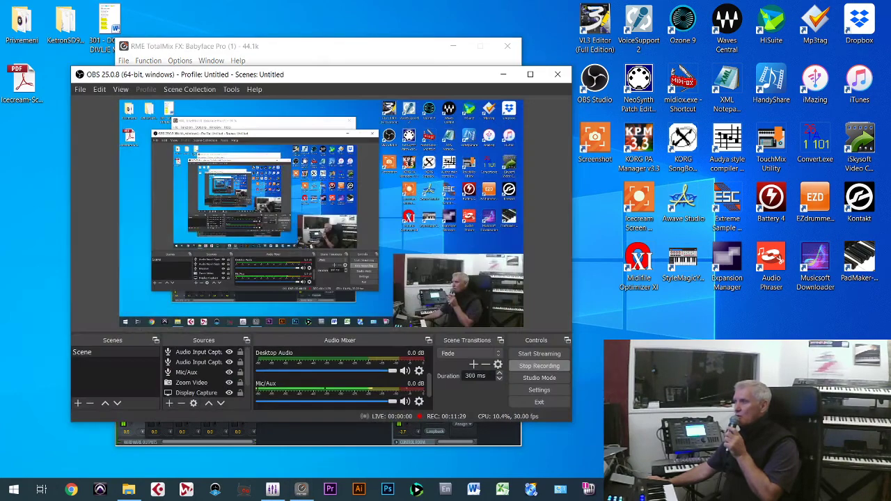
left_click(453, 45)
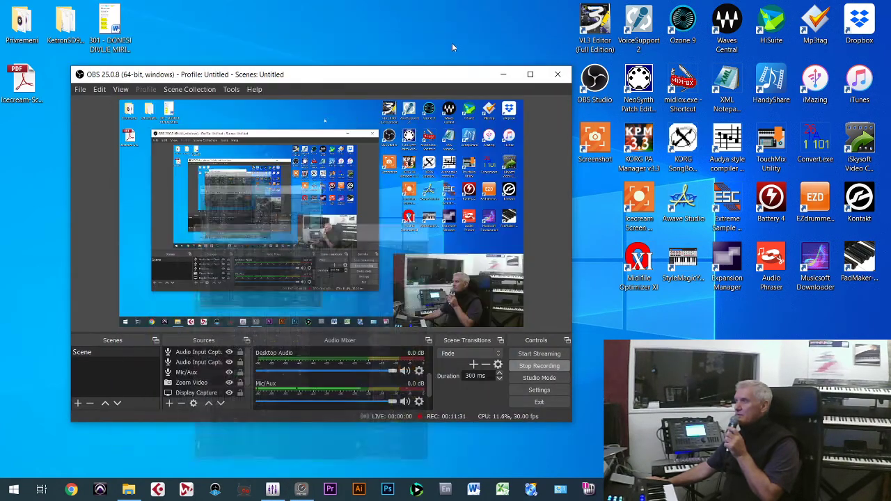